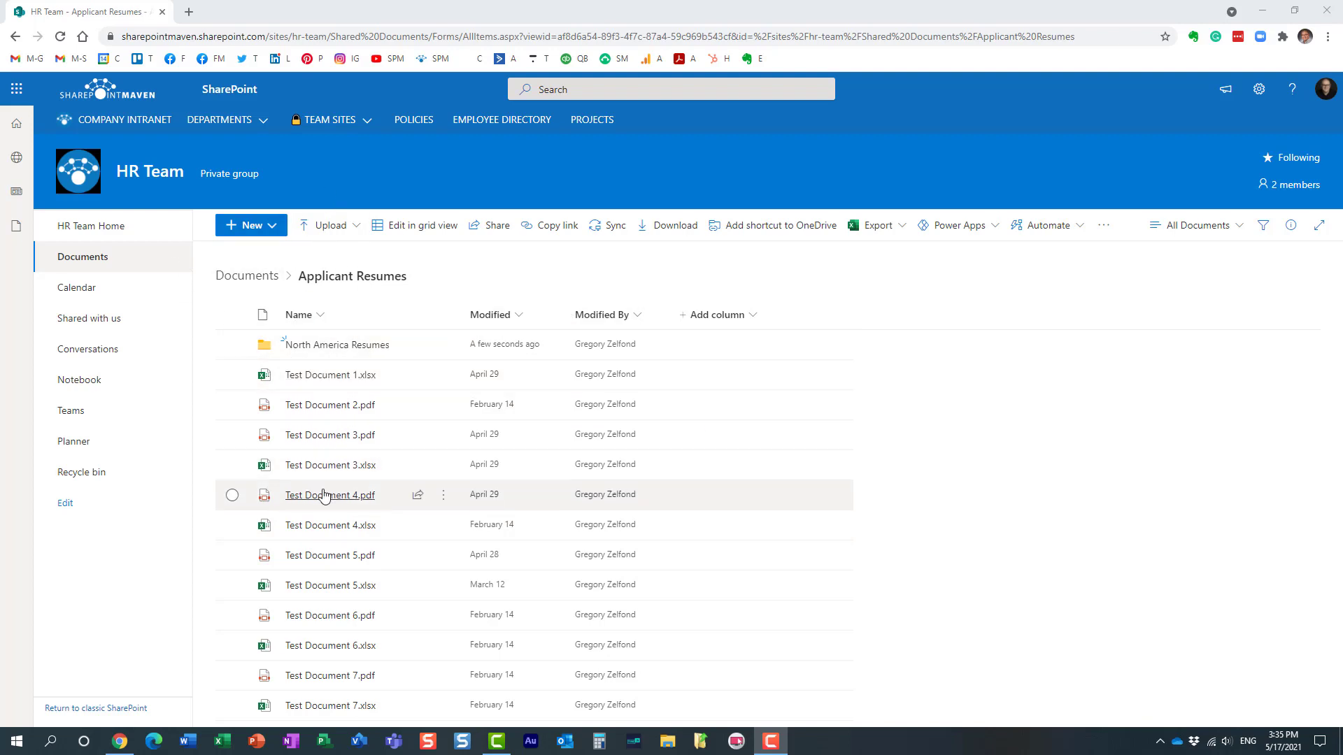
Check the North America Resumes folder row in the Applicant Resumes library
{"action": "left_click", "coordinate": [232, 344]}
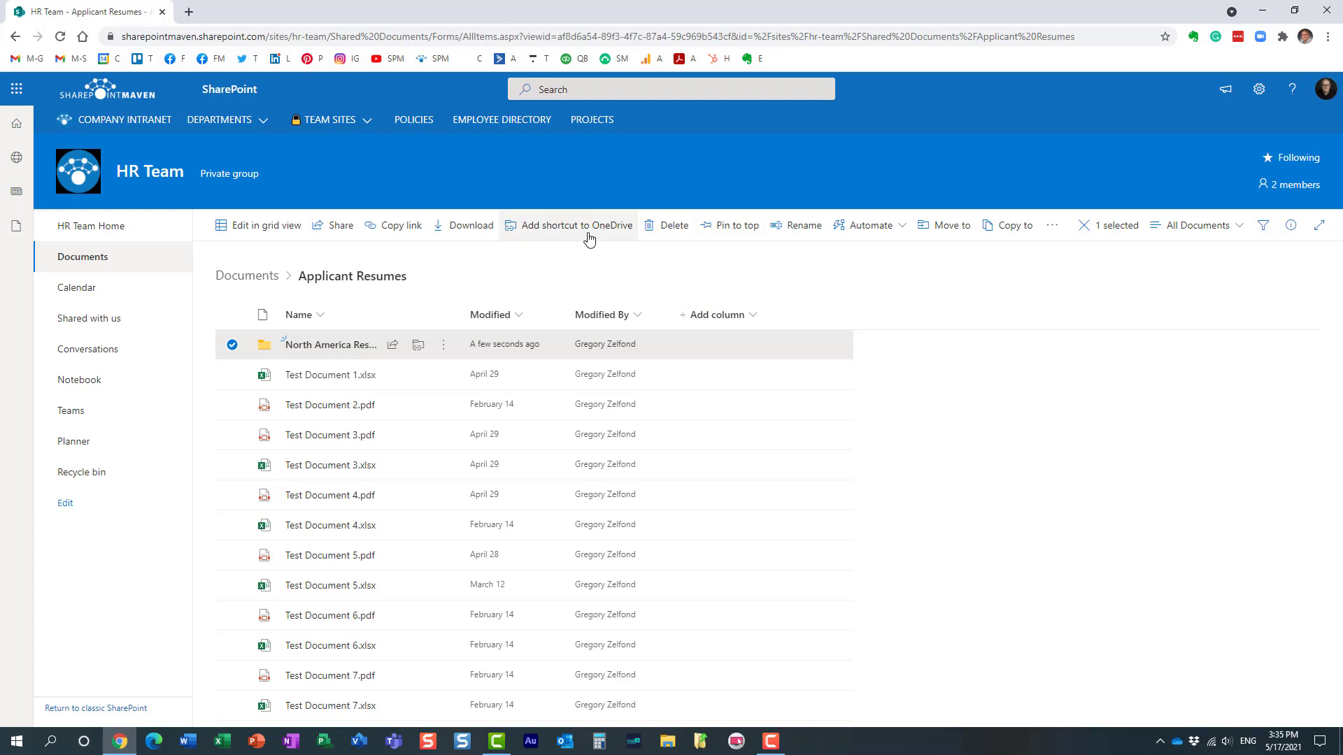
Pin North America Resumes to the top of Applicant Resumes, then return to Documents
{"action": "left_click", "coordinate": [737, 235]}
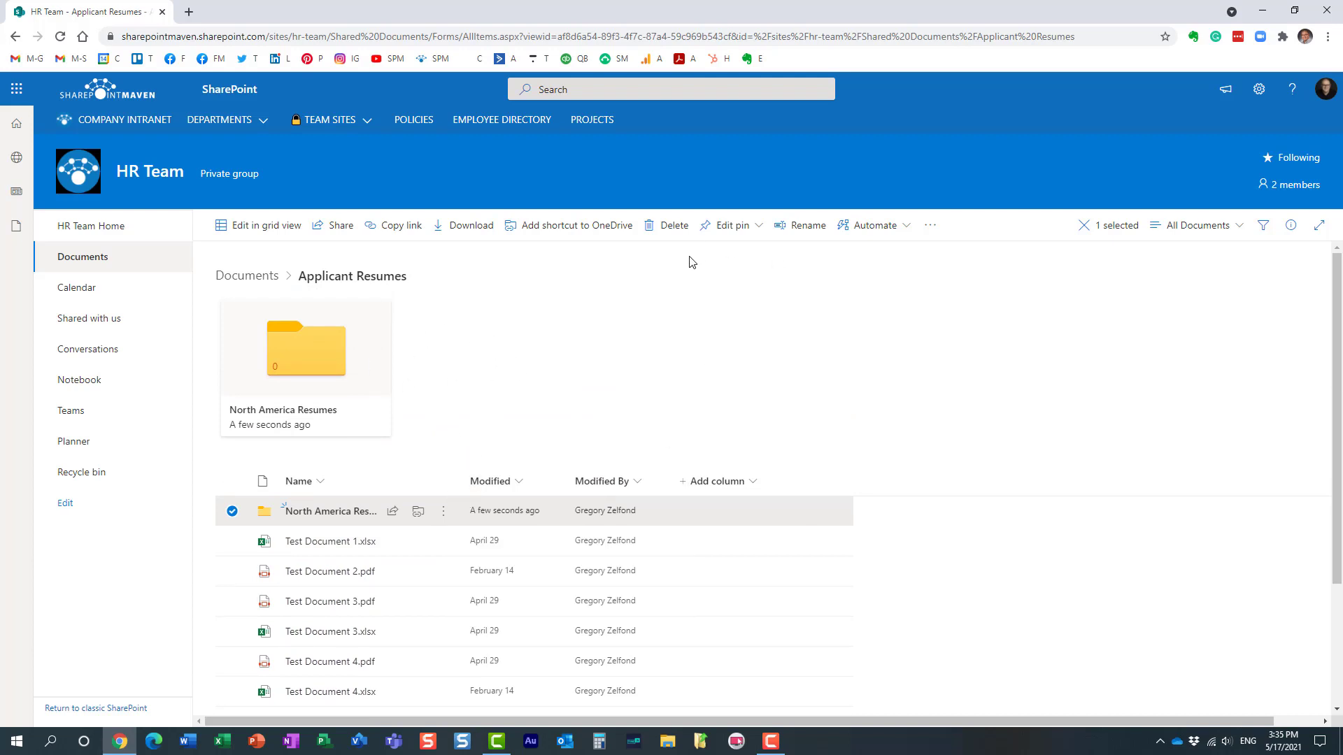
{"action": "left_click", "coordinate": [264, 278]}
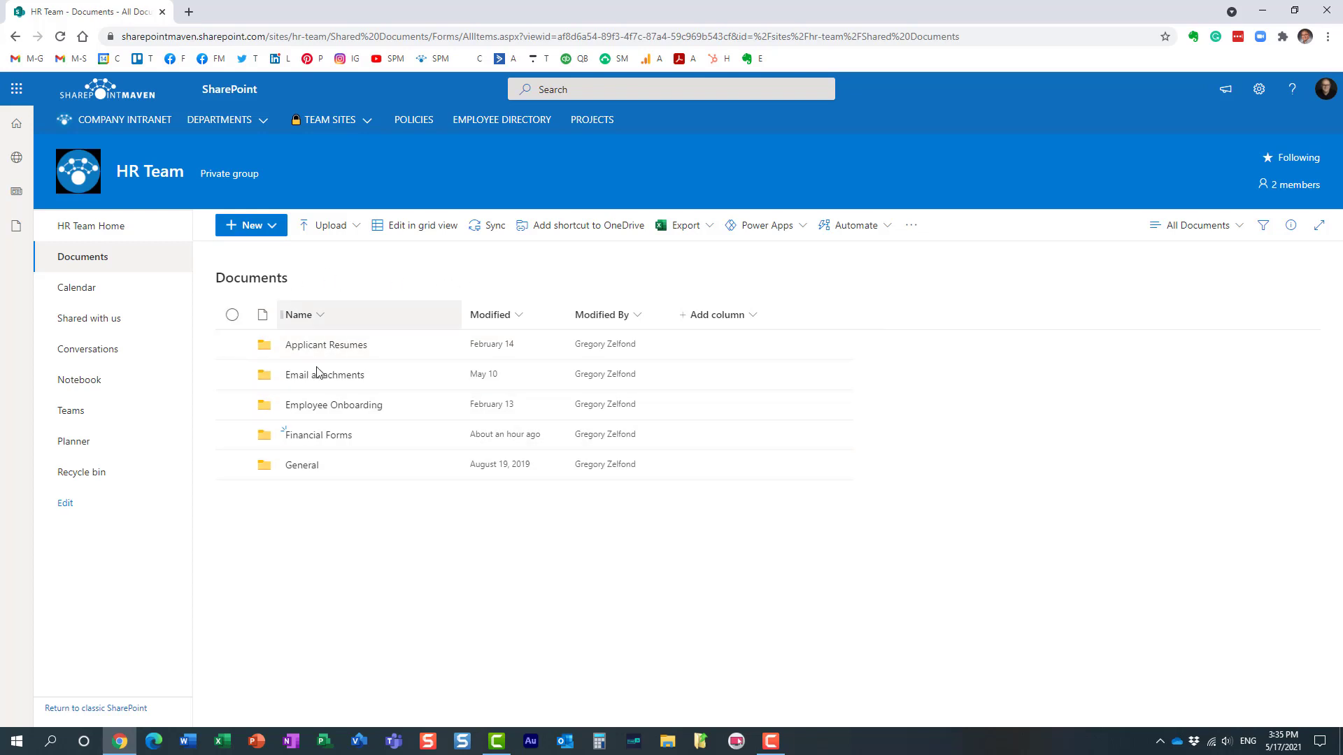
Reopen Applicant Resumes and briefly view the HR Team group's members
{"action": "left_click", "coordinate": [349, 345]}
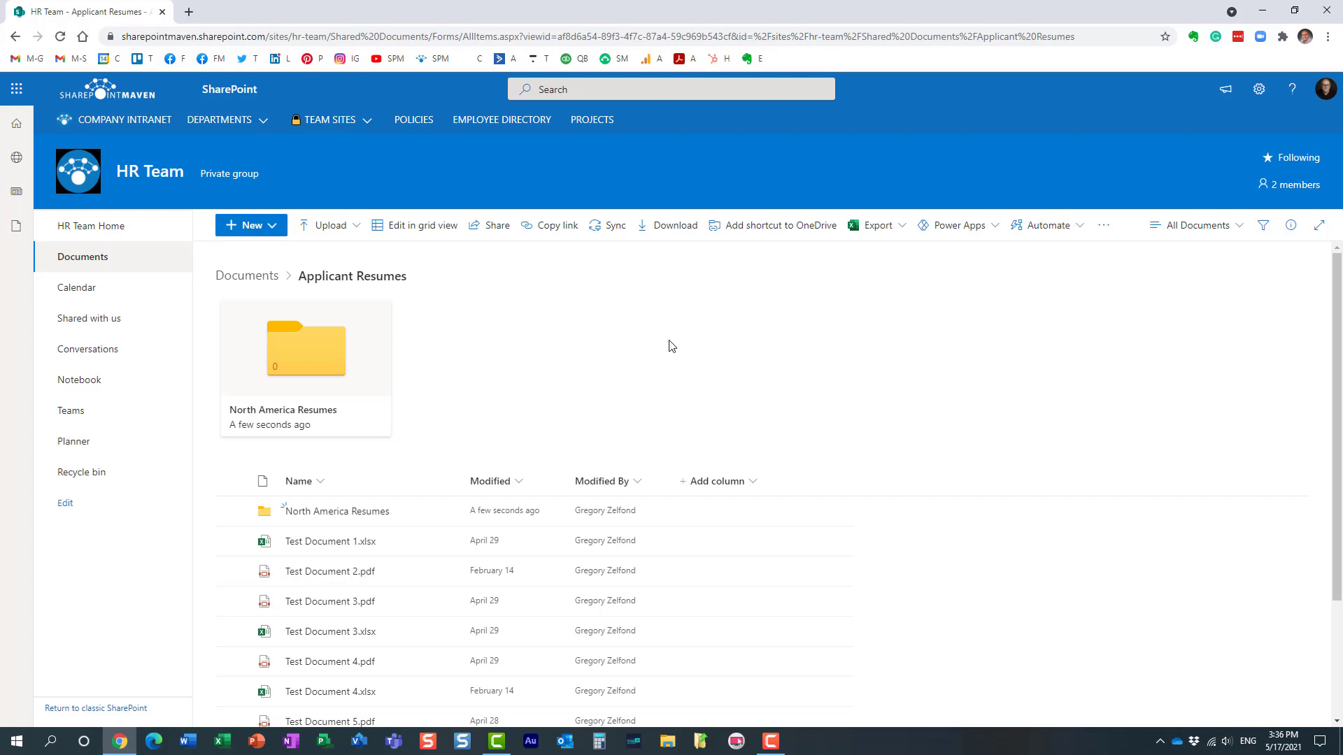
{"action": "left_click", "coordinate": [1293, 187]}
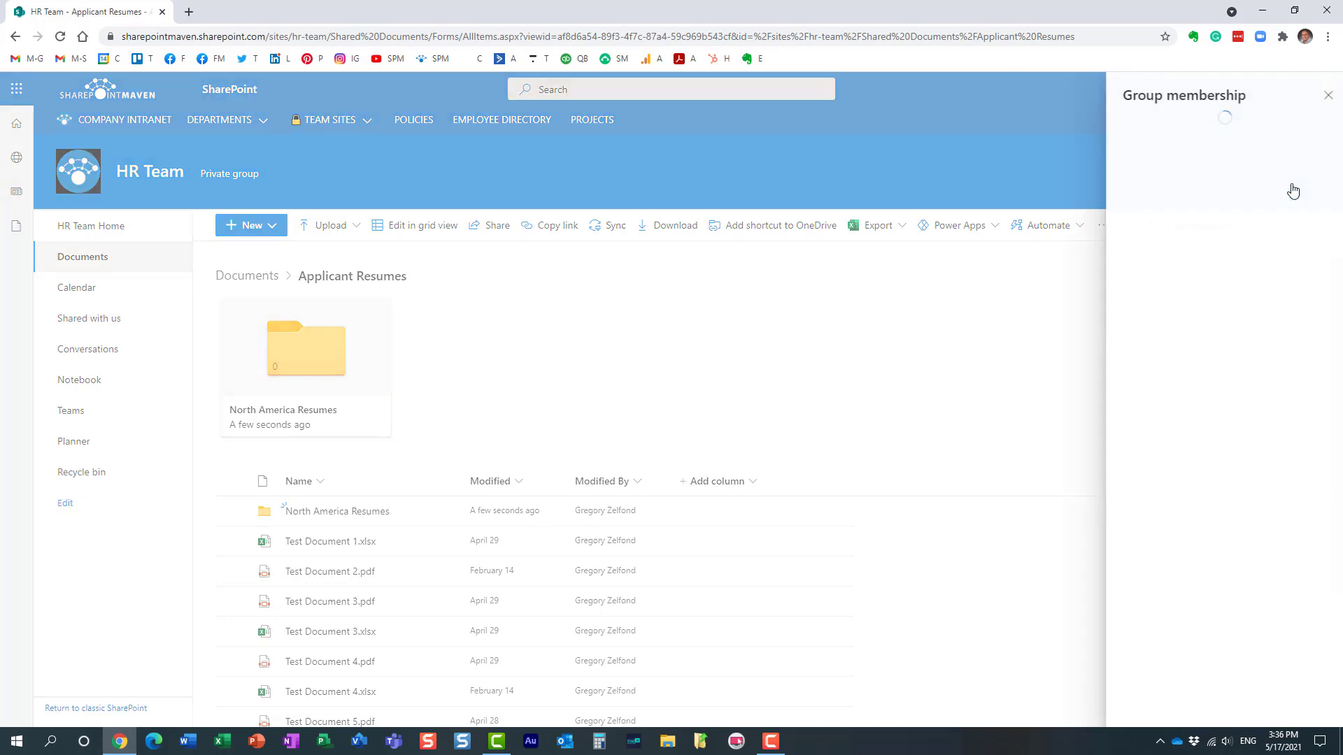
{"action": "left_click", "coordinate": [1326, 95]}
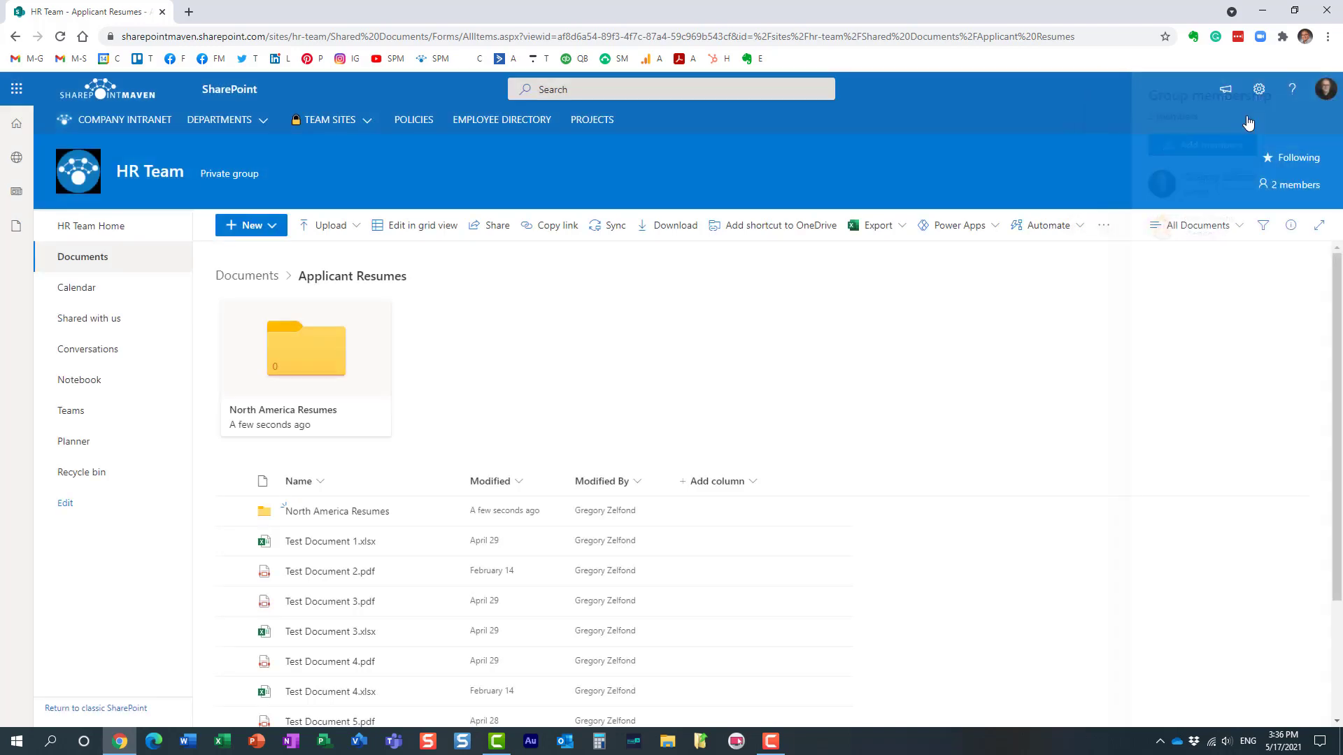
Unpin the North America Resumes folder card via Edit pin > Unpin
{"action": "left_click", "coordinate": [382, 317]}
{"action": "left_click", "coordinate": [381, 416]}
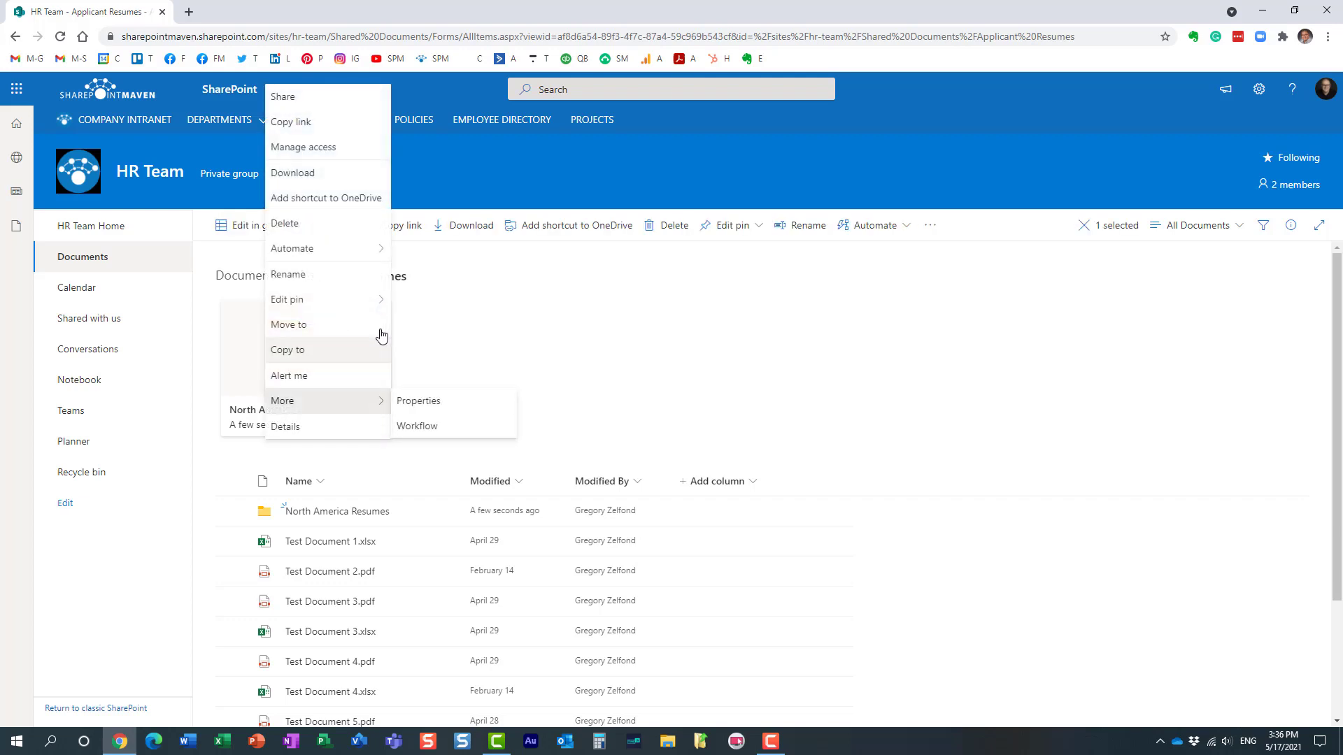
{"action": "mouse_move", "coordinate": [287, 300]}
{"action": "left_click", "coordinate": [438, 302]}
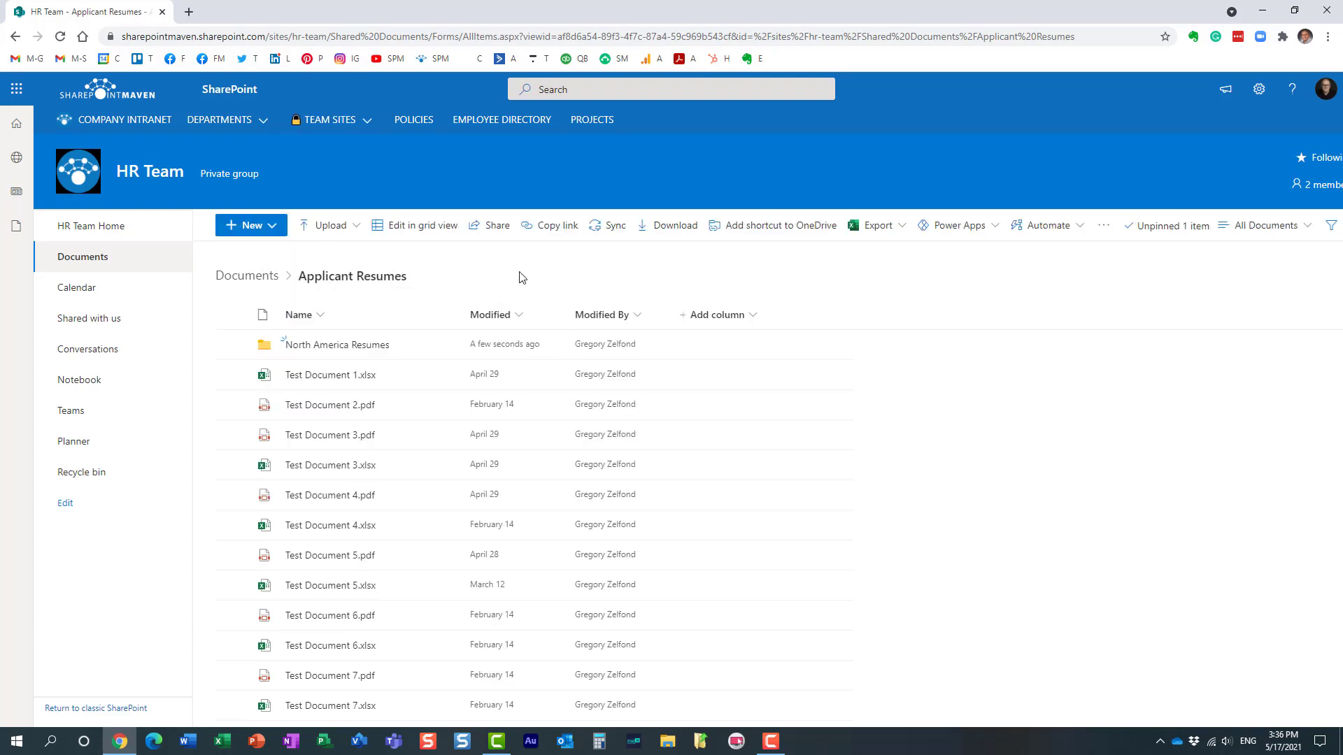
Add a OneDrive shortcut for North America Resumes and open OneDrive in a new tab
{"action": "left_click", "coordinate": [232, 344]}
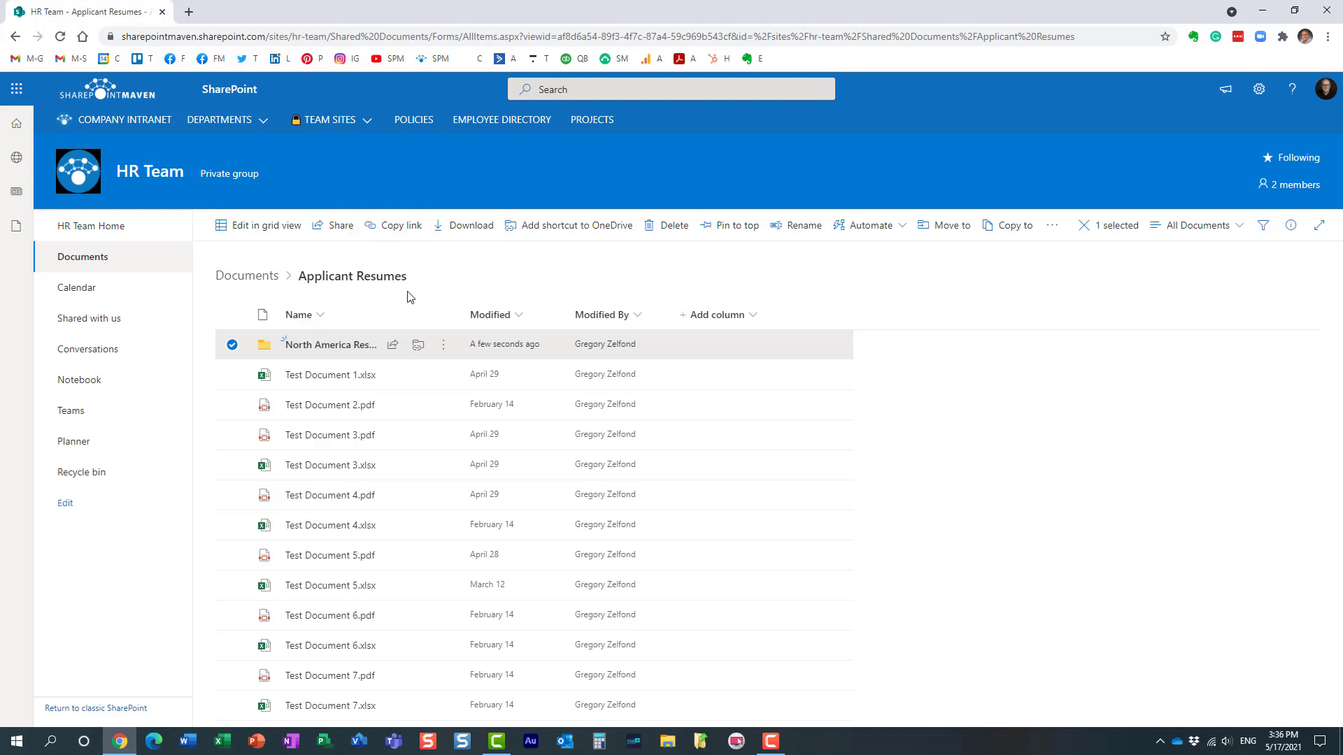
{"action": "left_click", "coordinate": [579, 232]}
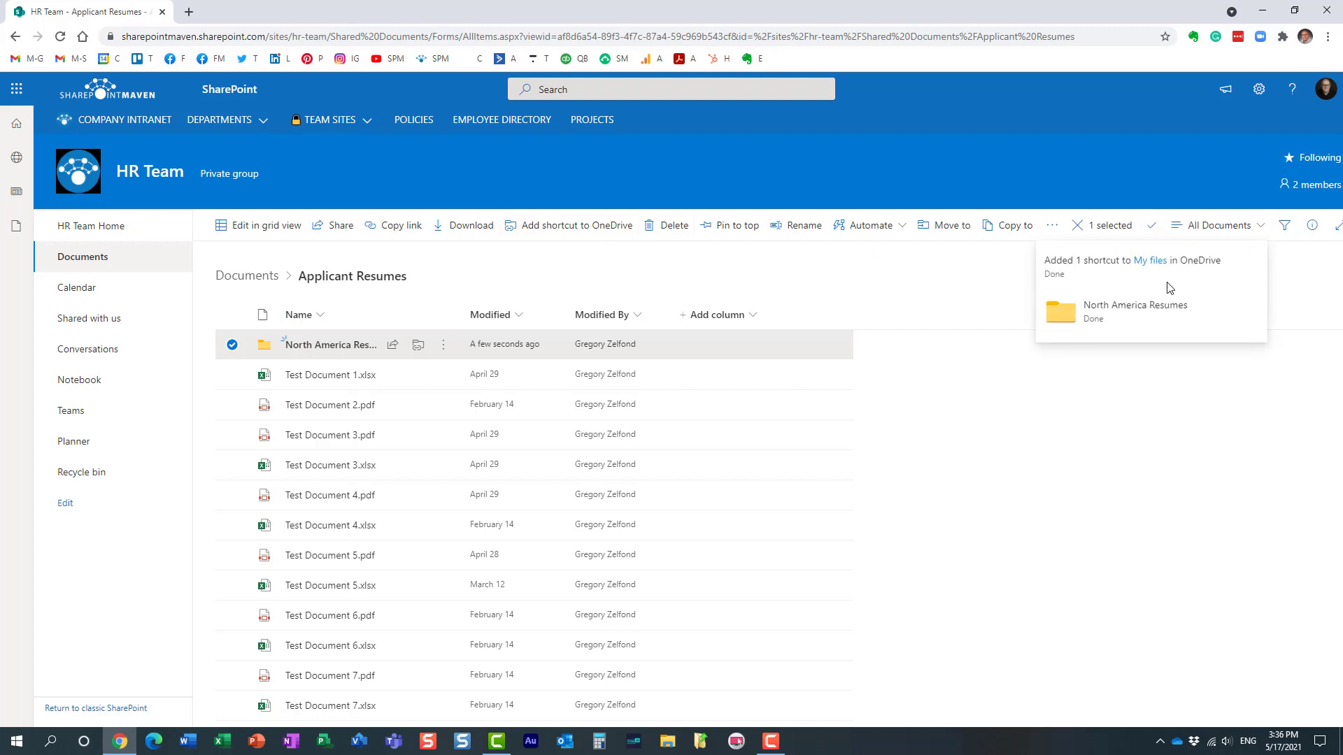
{"action": "left_click", "coordinate": [17, 91]}
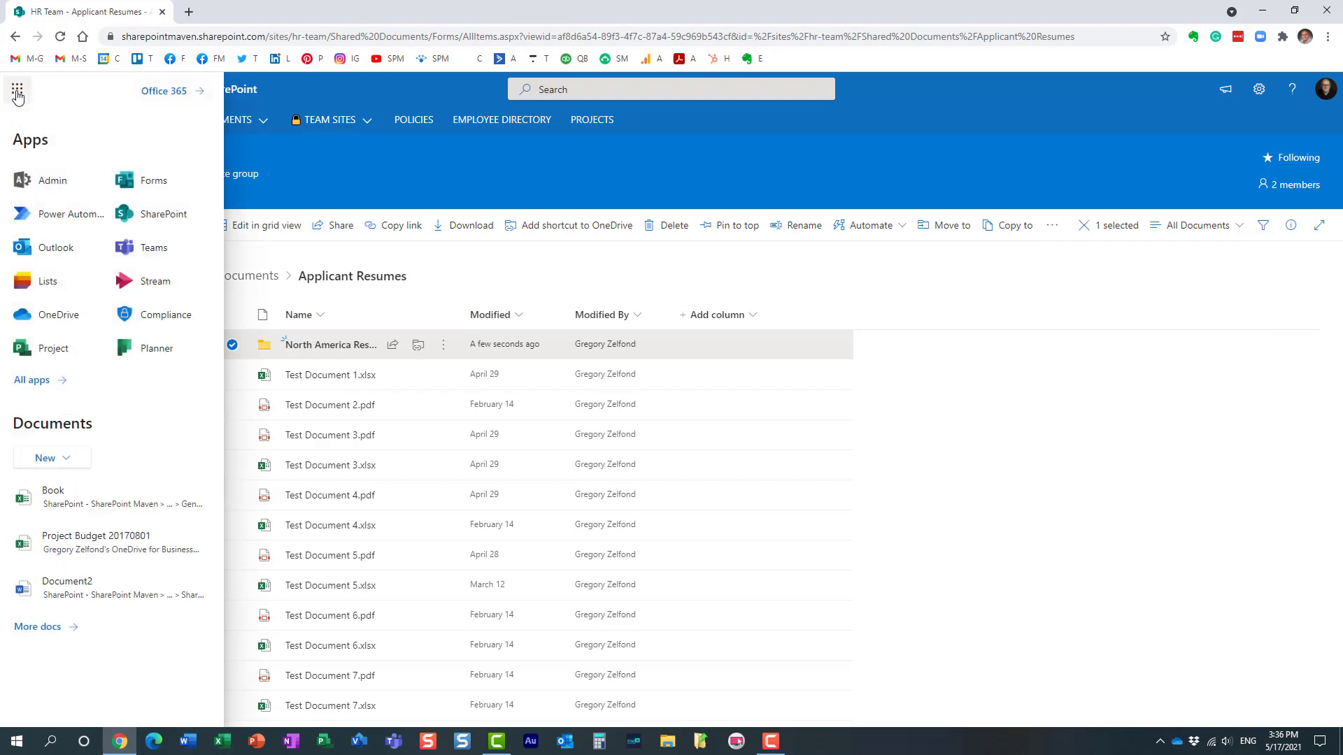
{"action": "left_click", "coordinate": [93, 315]}
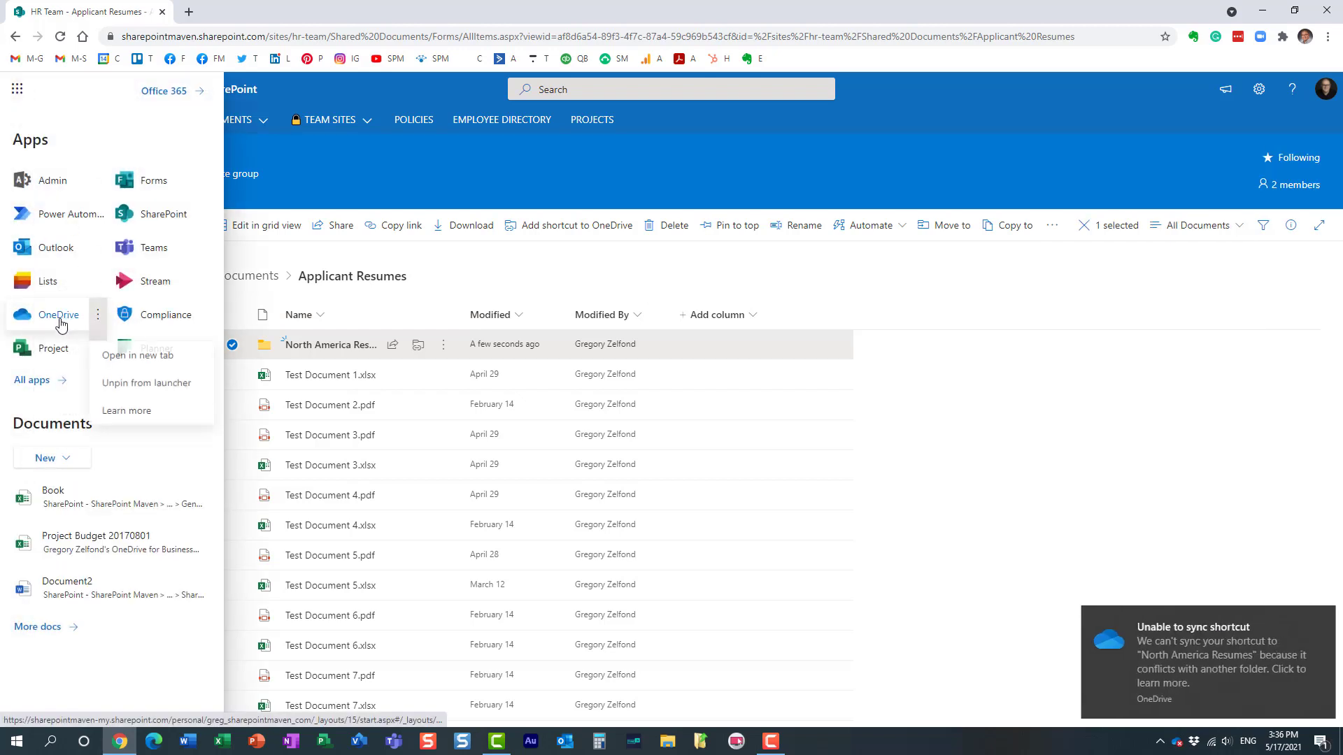
{"action": "left_click", "coordinate": [163, 355]}
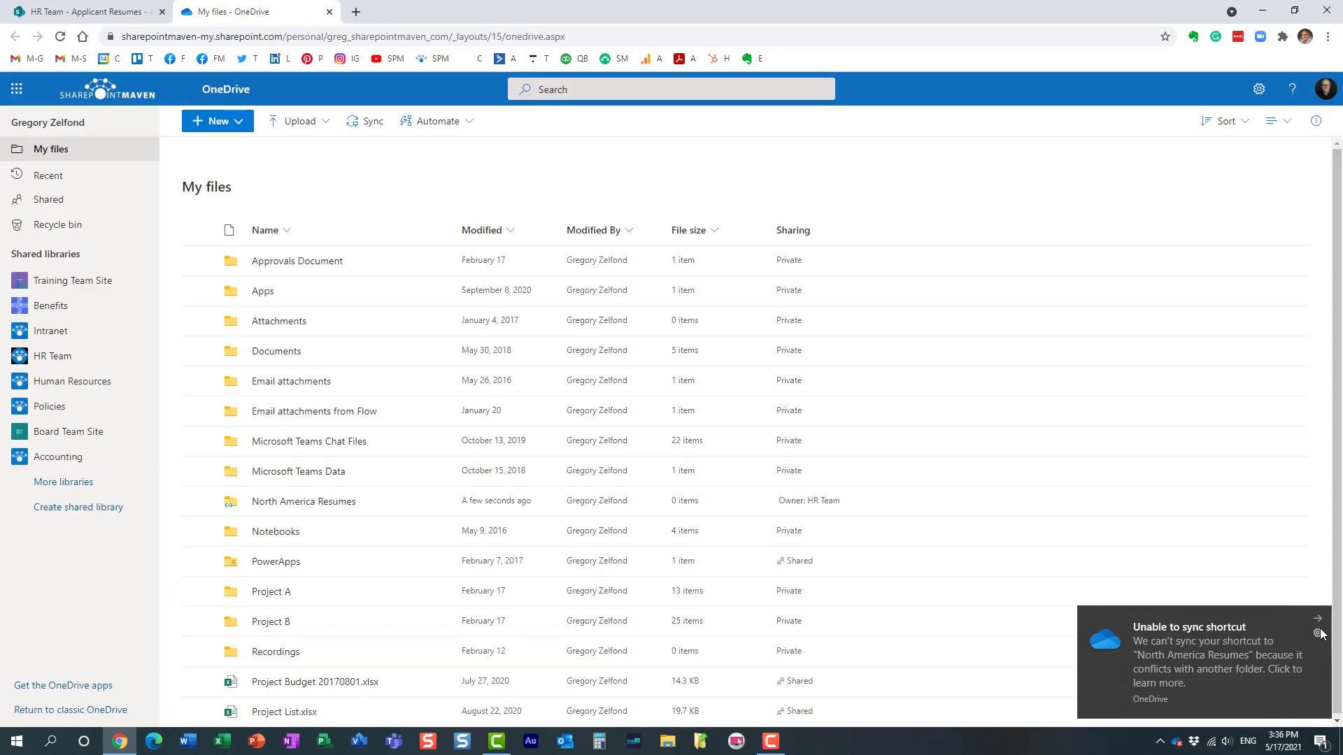
Dismiss the sync warning, open the empty North America Resumes shortcut, and return to My files
{"action": "left_click", "coordinate": [1319, 620]}
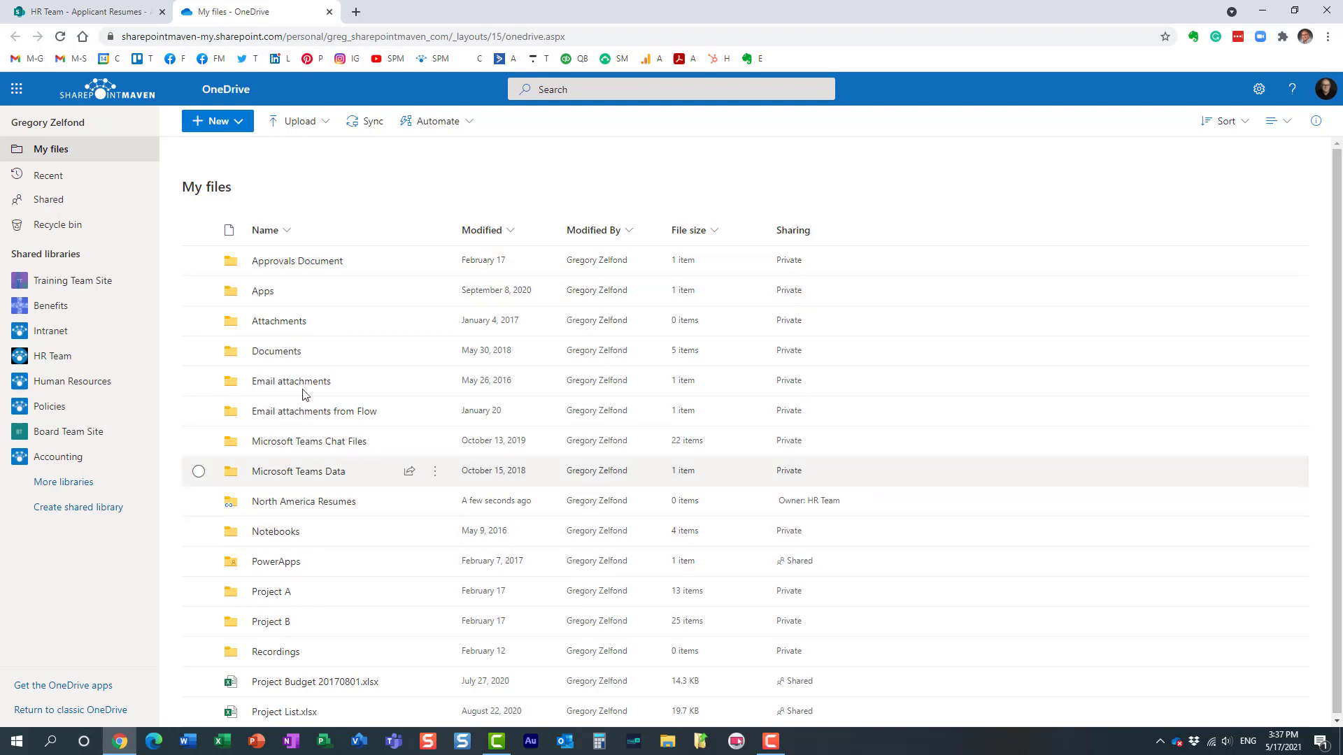
{"action": "left_click", "coordinate": [615, 36]}
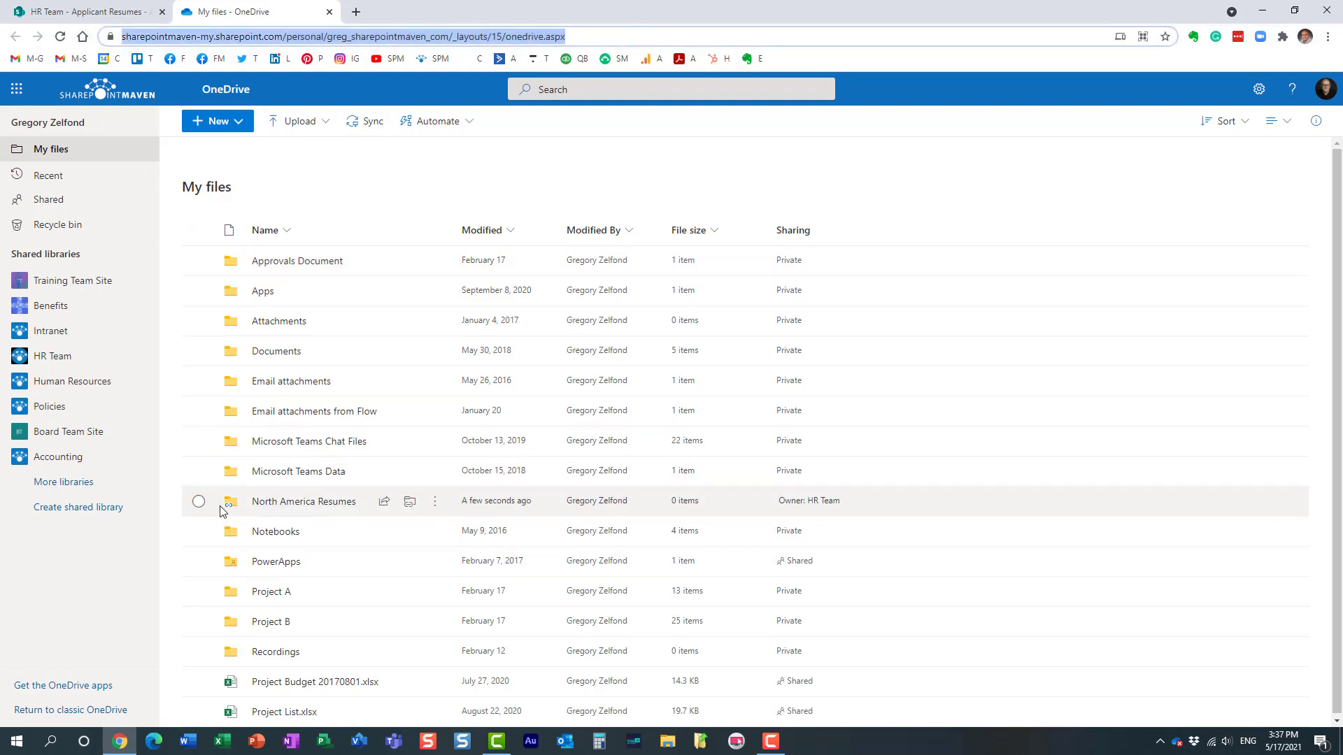
{"action": "mouse_move", "coordinate": [305, 502]}
{"action": "left_click", "coordinate": [199, 502]}
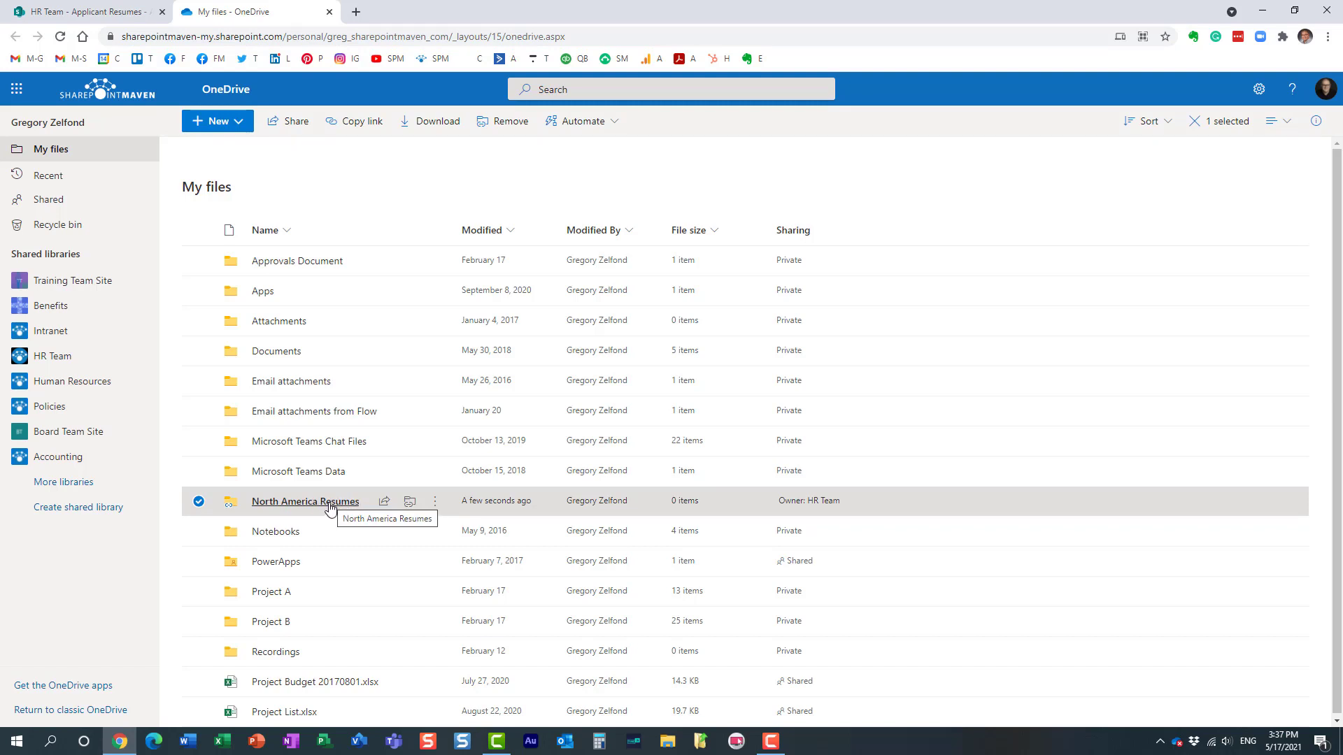
{"action": "left_click", "coordinate": [330, 505]}
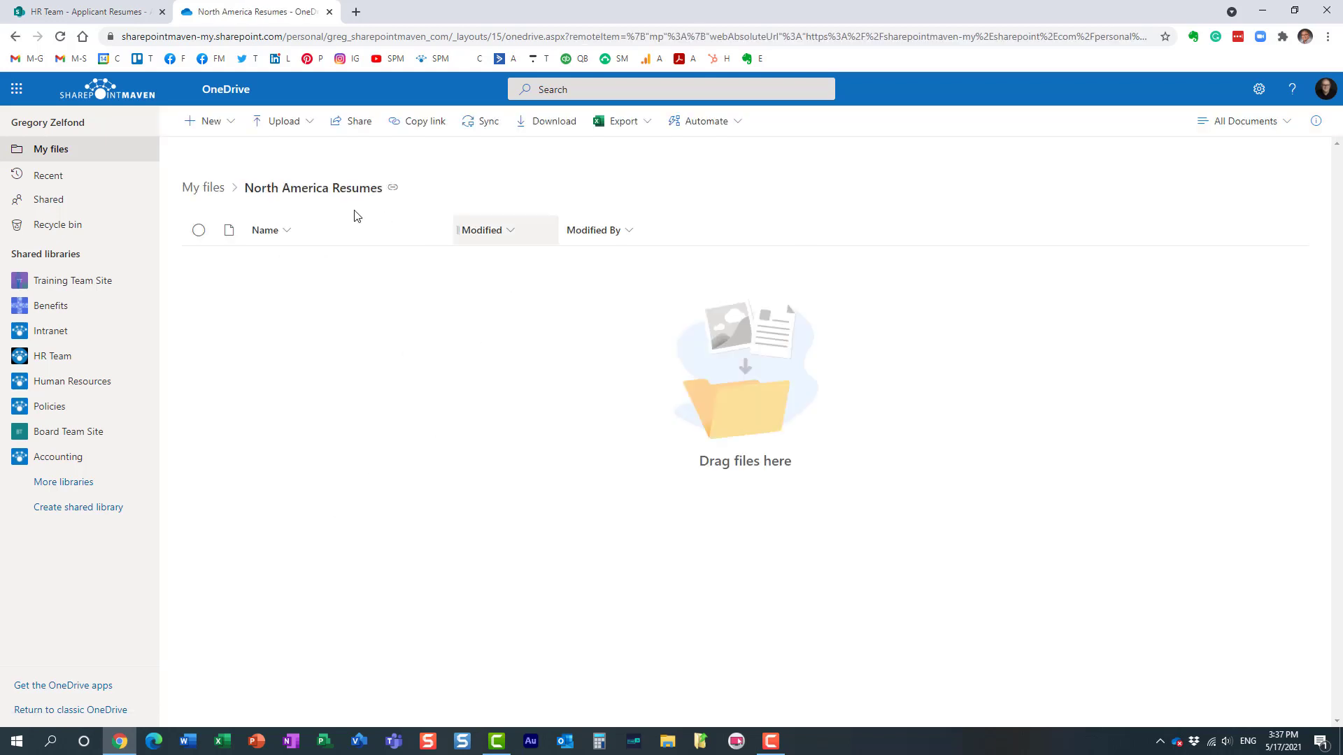
{"action": "left_click", "coordinate": [203, 187]}
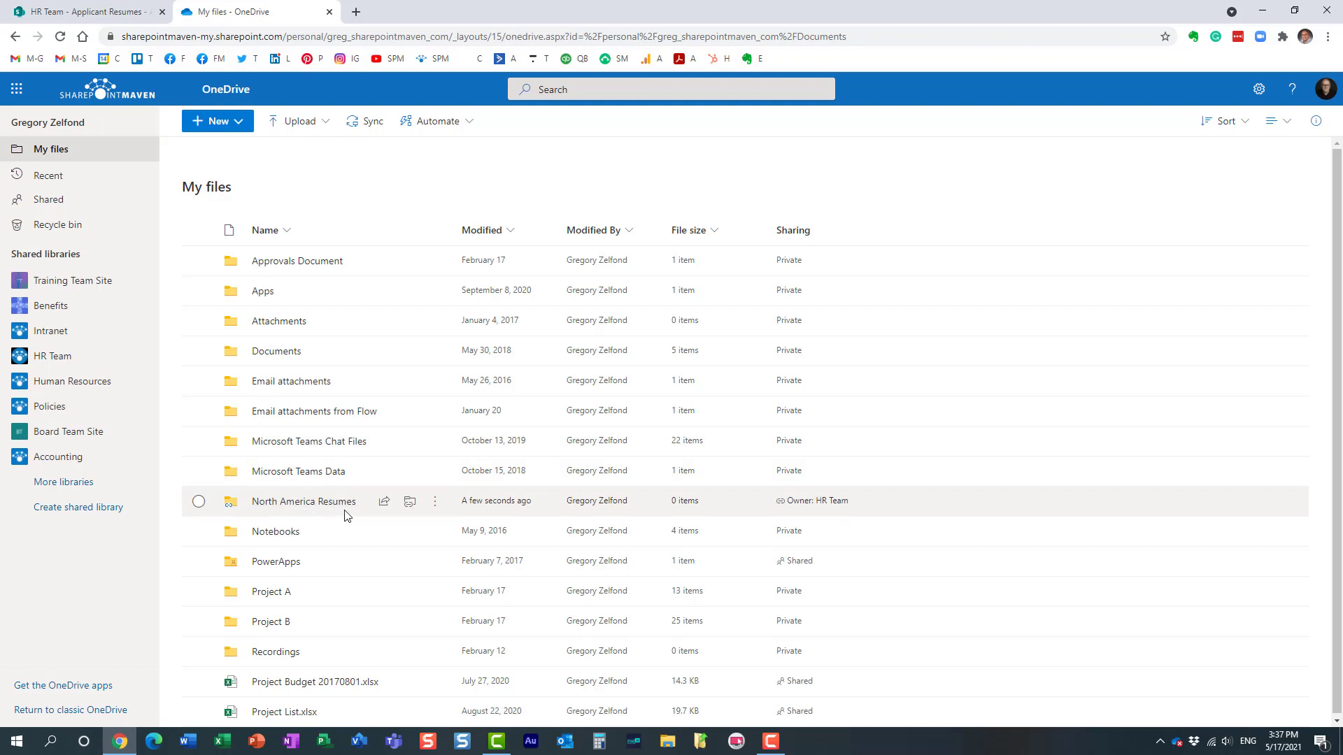
Back on the HR Team tab, clear the folder selection and select Test Document 1.xlsx
{"action": "left_click", "coordinate": [84, 11]}
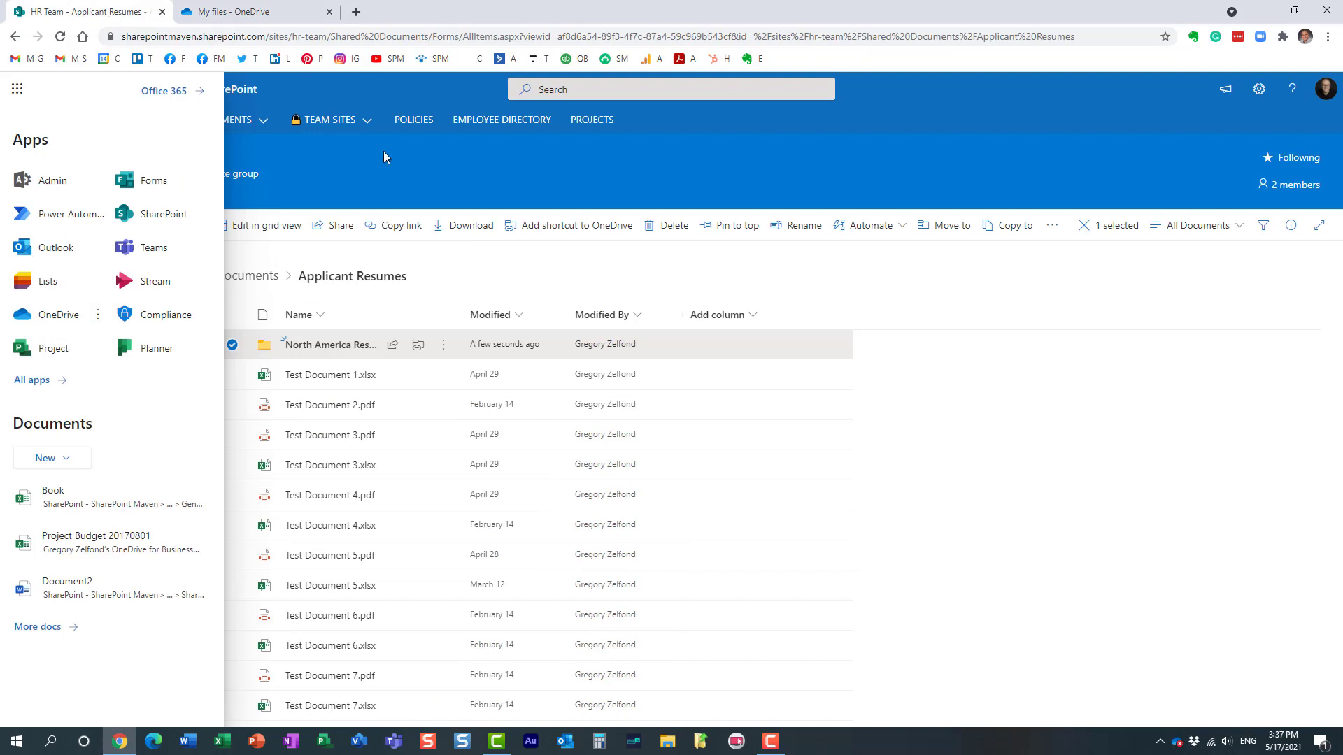
{"action": "left_click", "coordinate": [480, 186]}
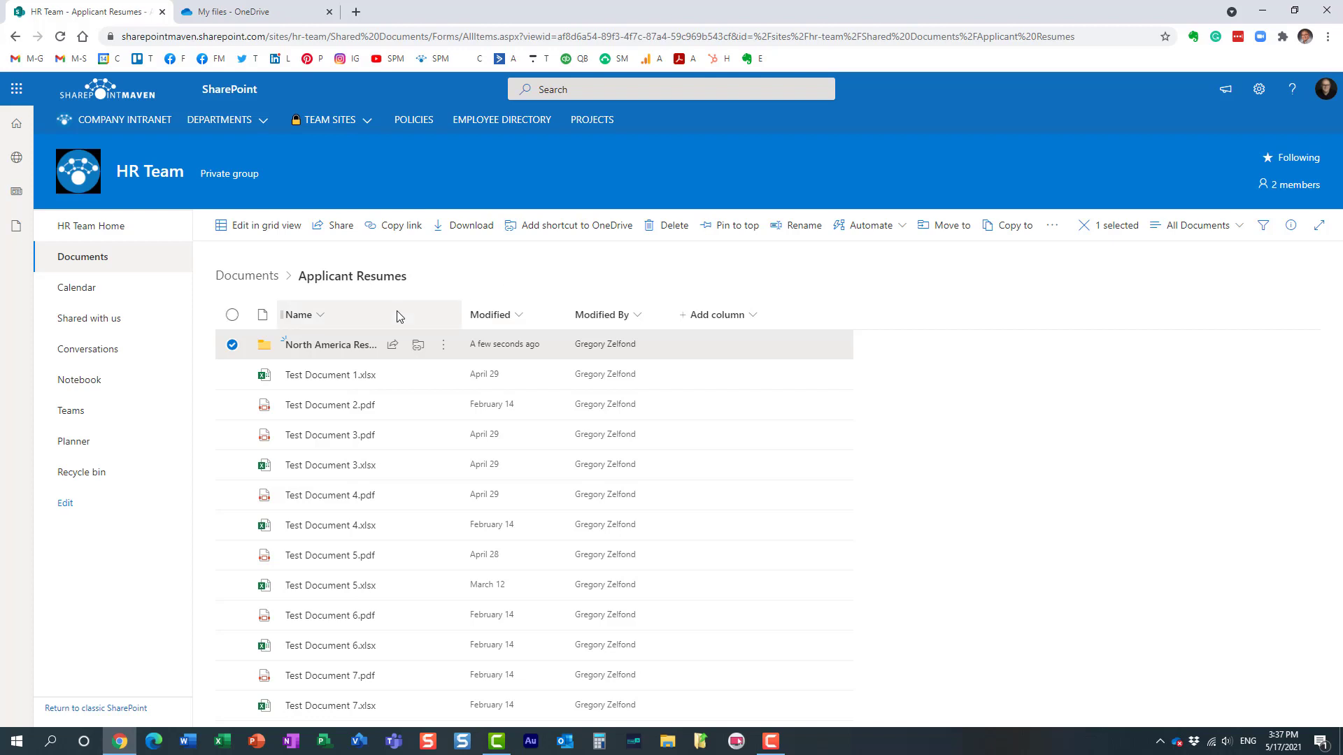
{"action": "left_click", "coordinate": [231, 346]}
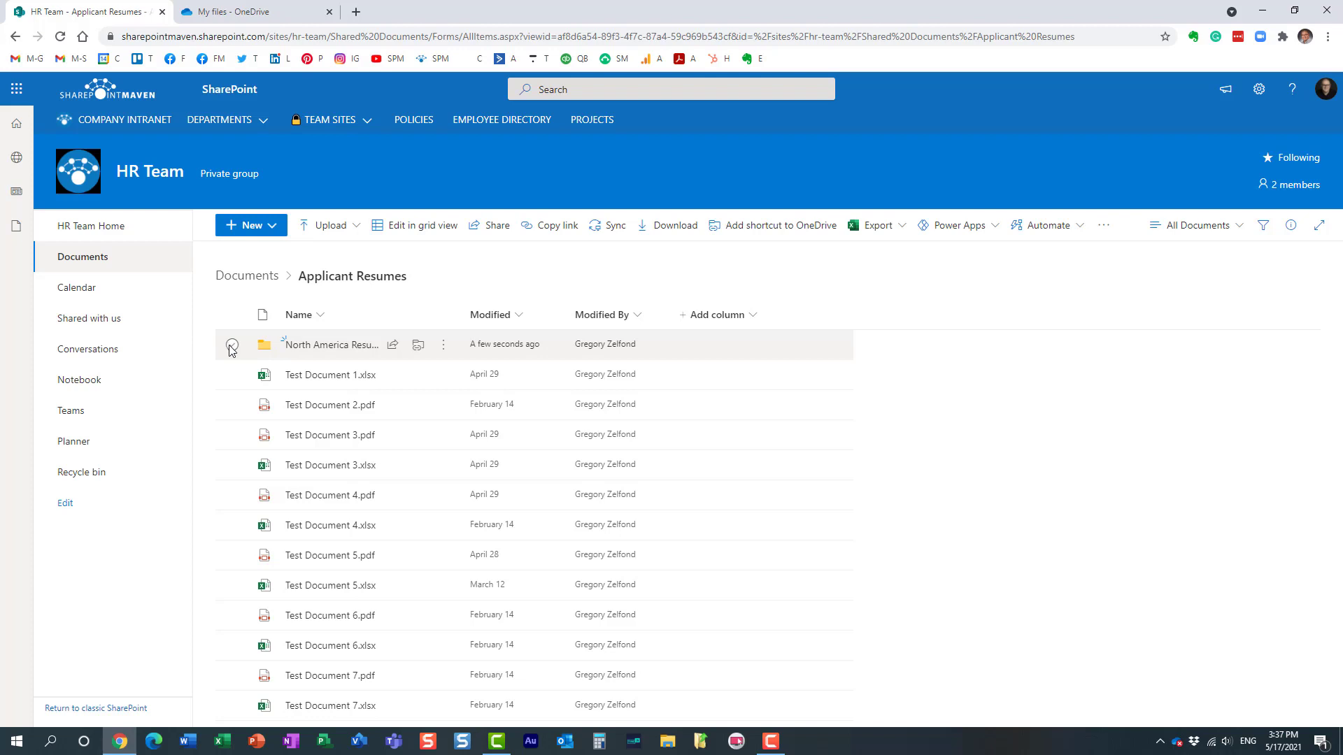
{"action": "left_click", "coordinate": [232, 345]}
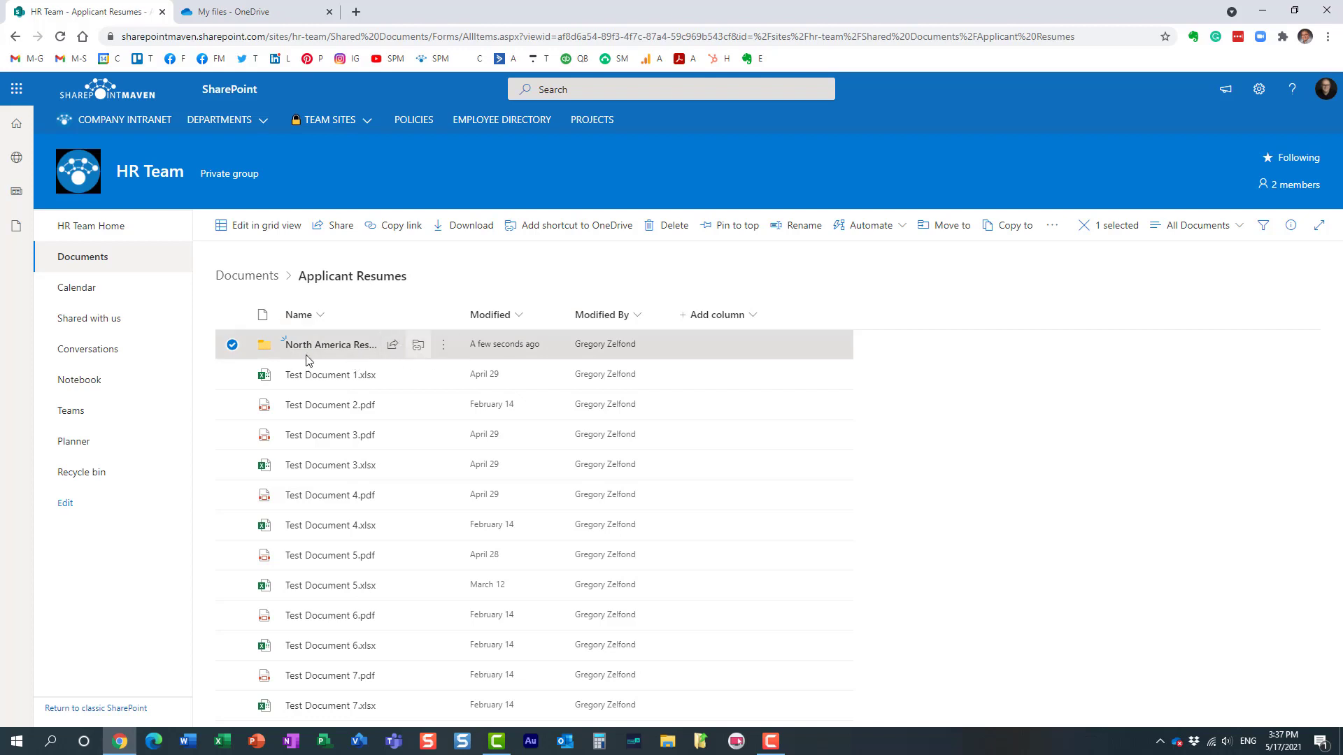
{"action": "left_click", "coordinate": [233, 346]}
{"action": "left_click", "coordinate": [232, 375]}
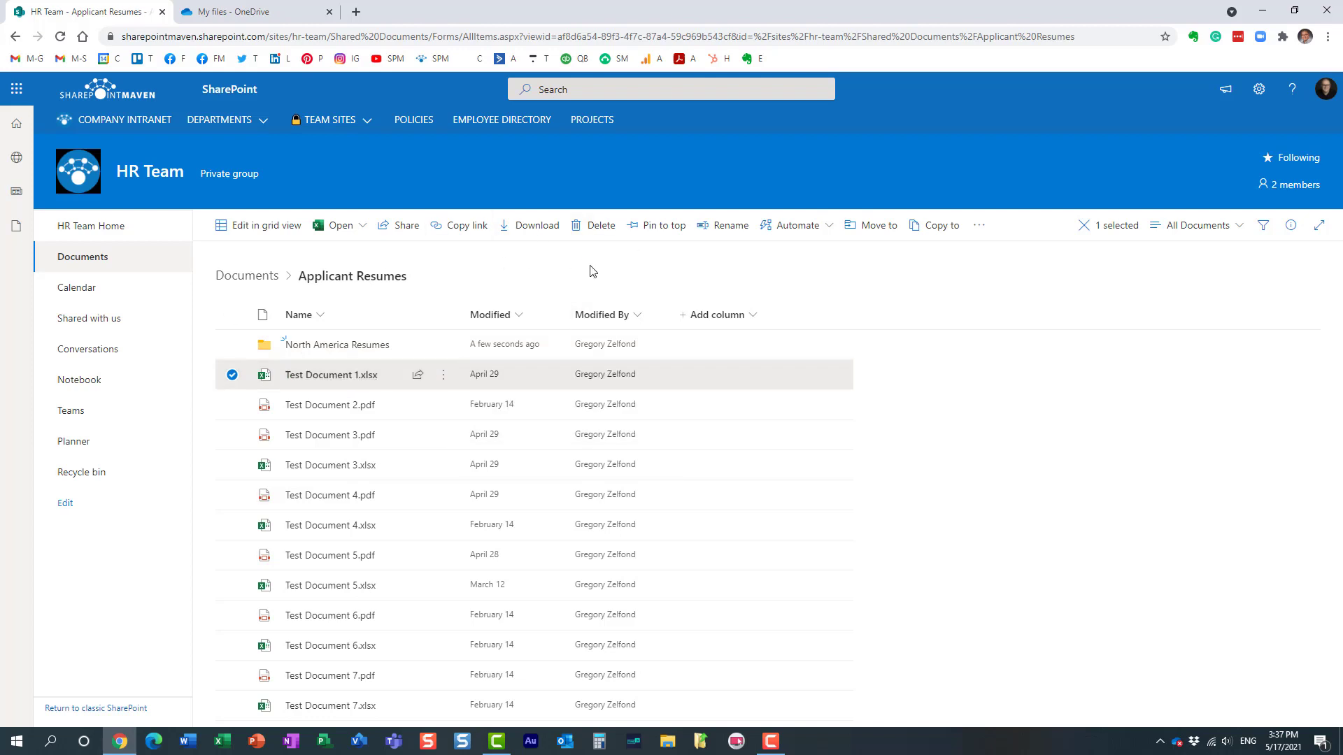
{"action": "left_click", "coordinate": [658, 225]}
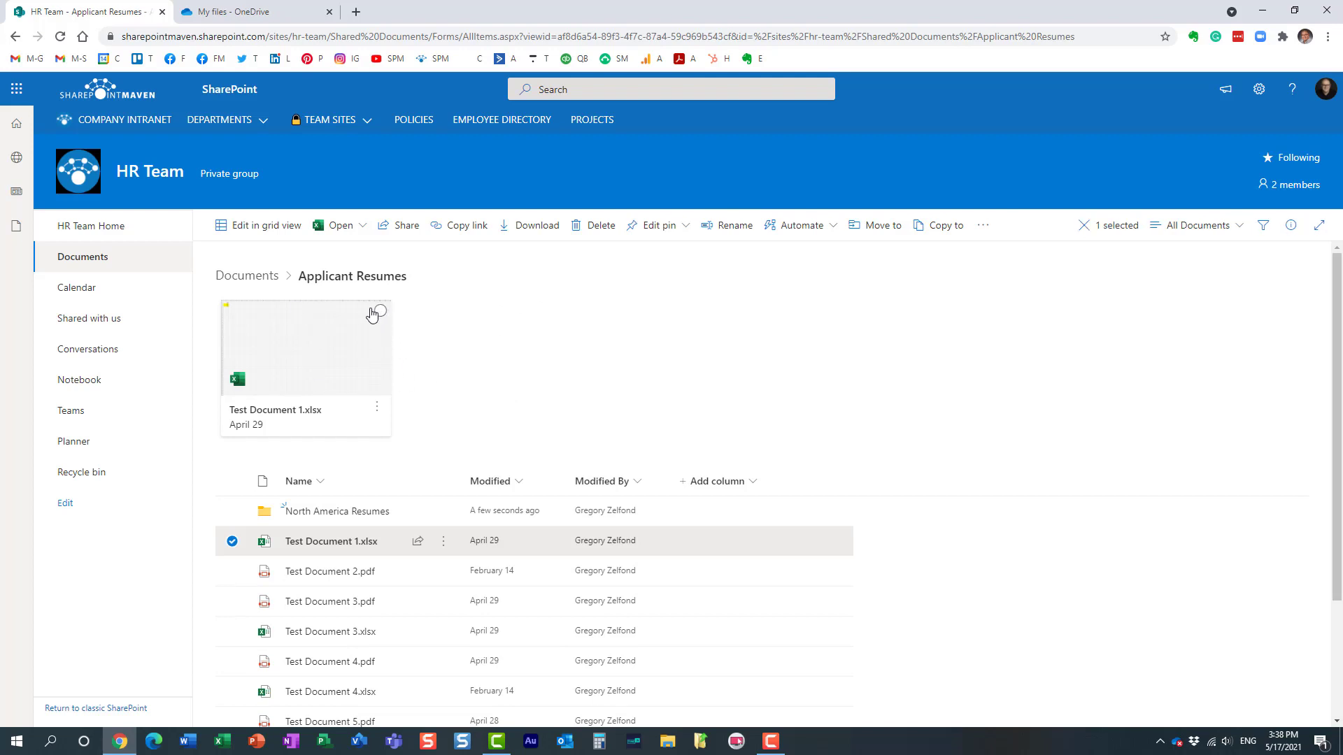
{"action": "left_click", "coordinate": [233, 543]}
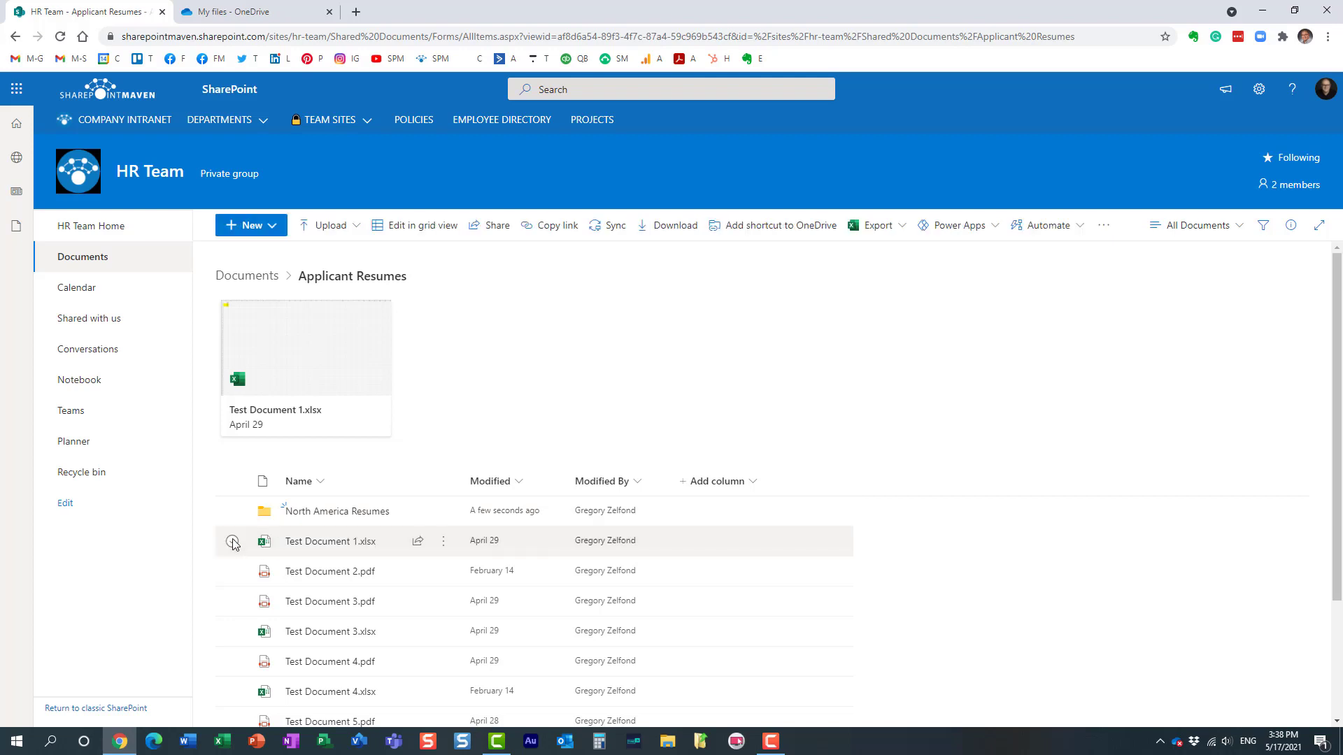
{"action": "left_click", "coordinate": [232, 542]}
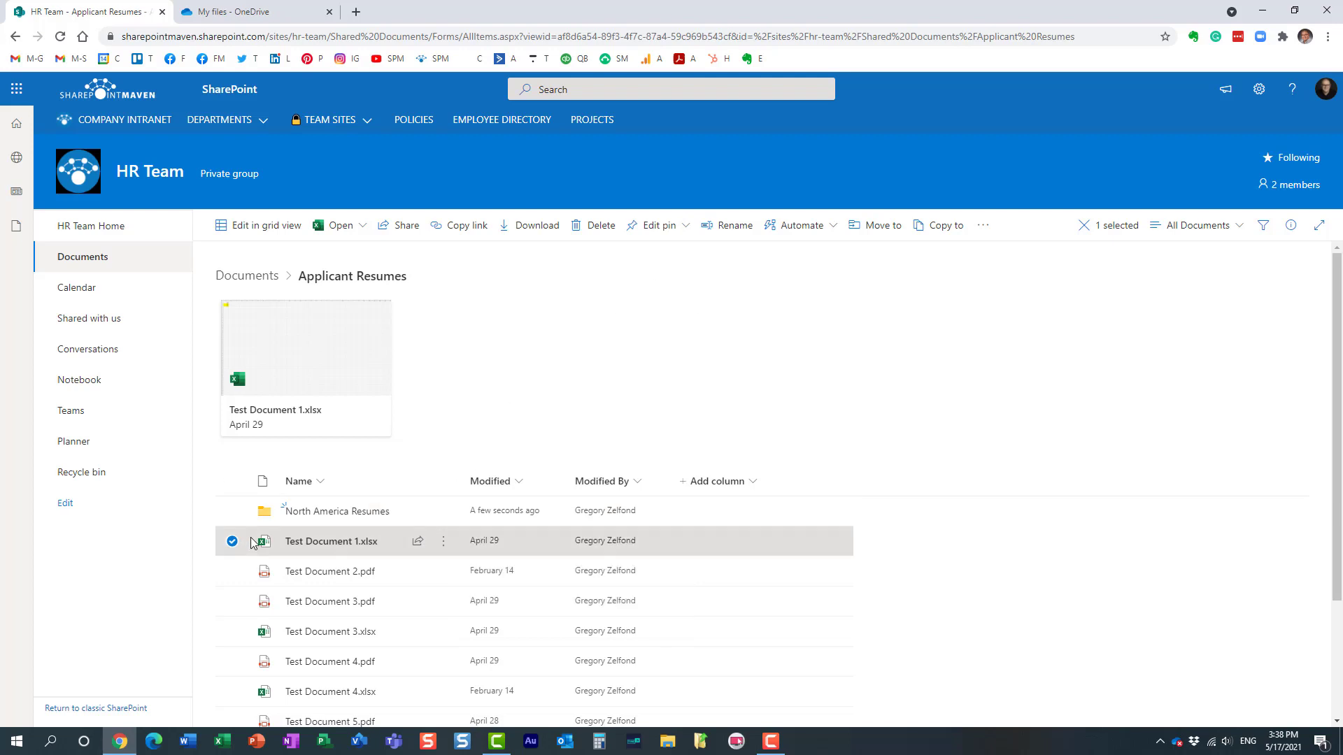
{"action": "left_click", "coordinate": [672, 228]}
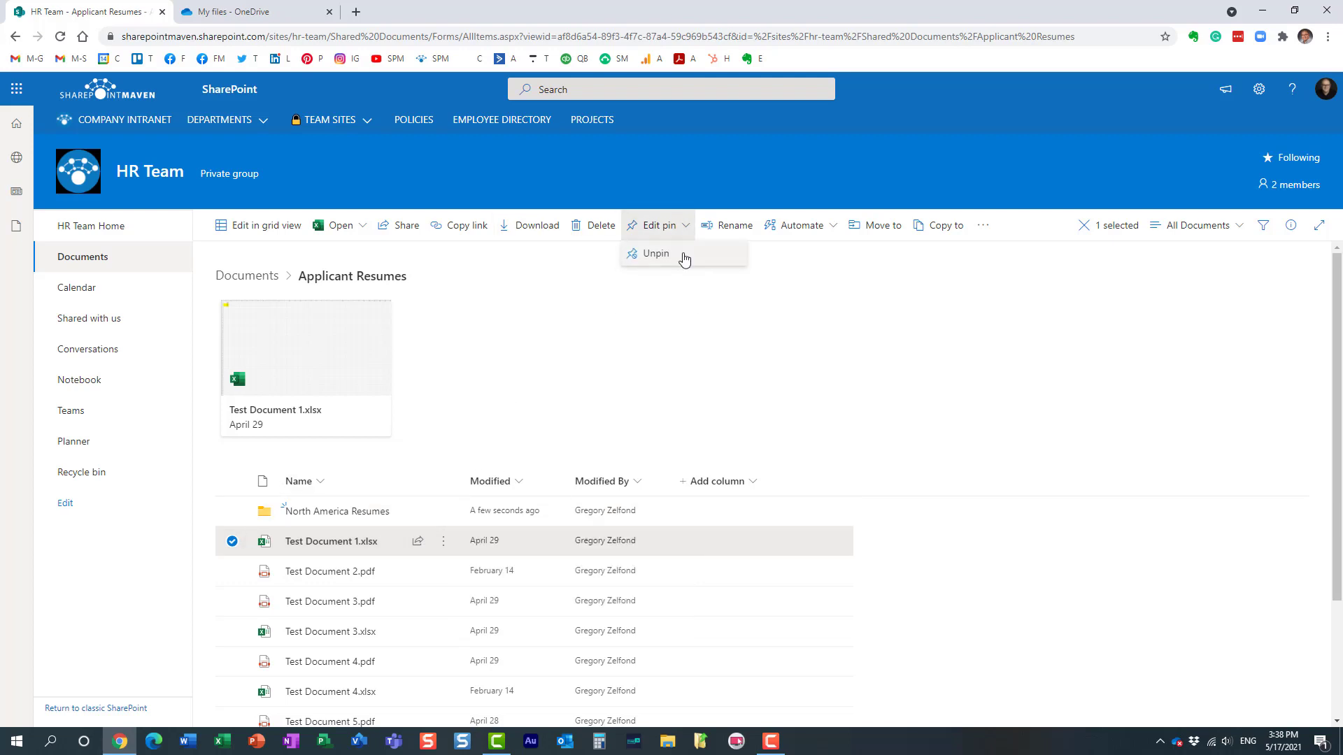
{"action": "left_click", "coordinate": [683, 253]}
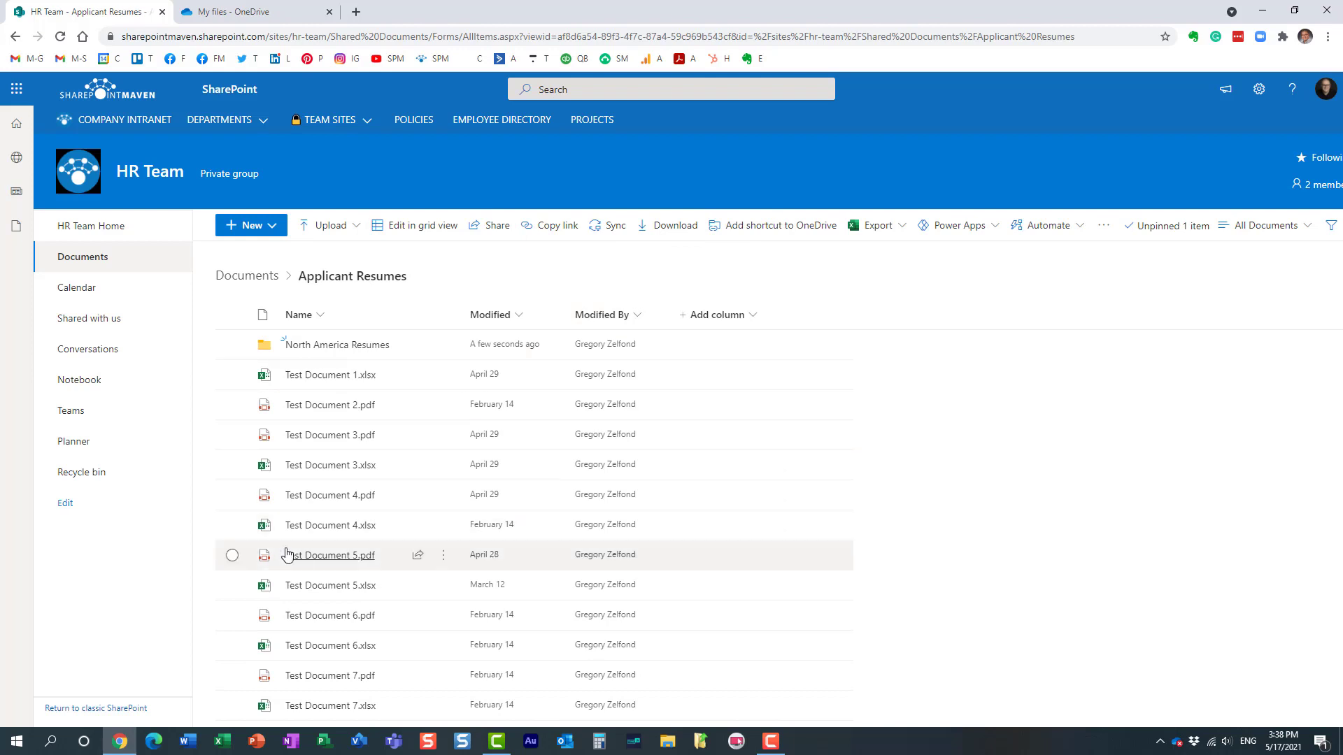
{"action": "left_click", "coordinate": [232, 375]}
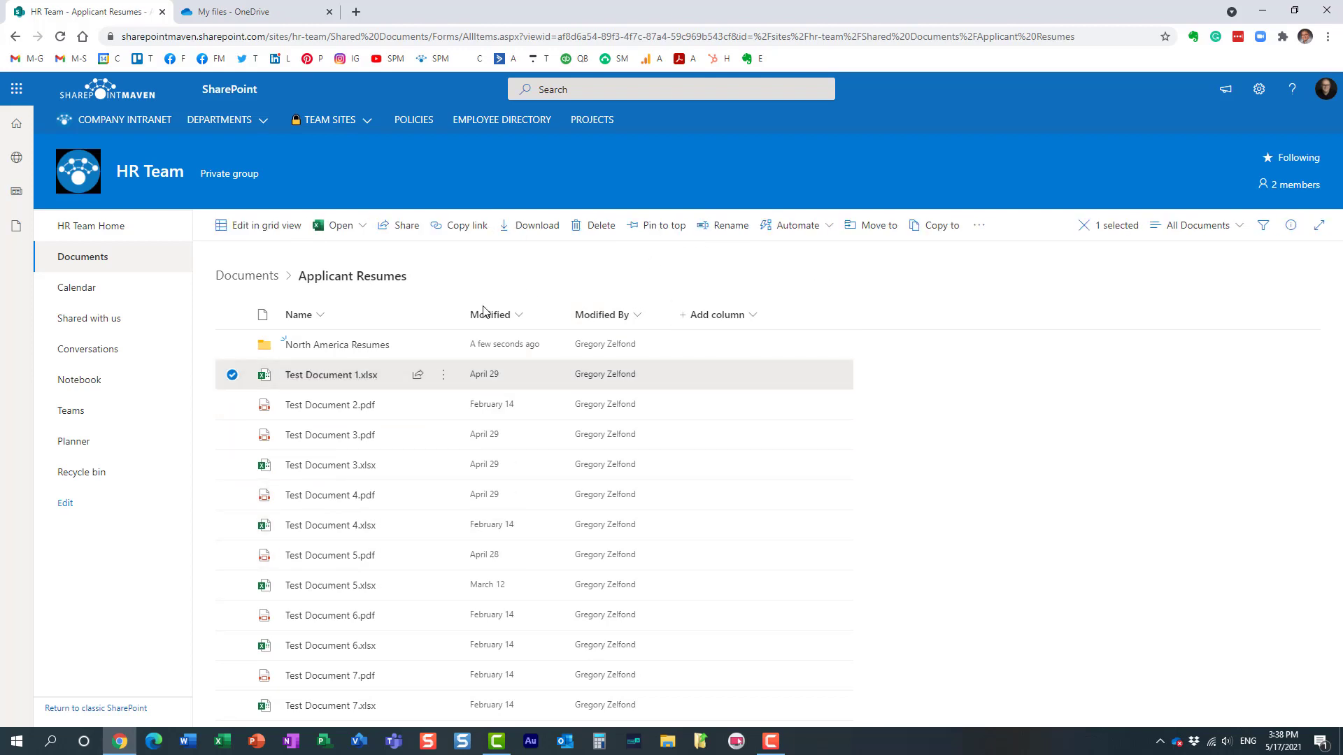